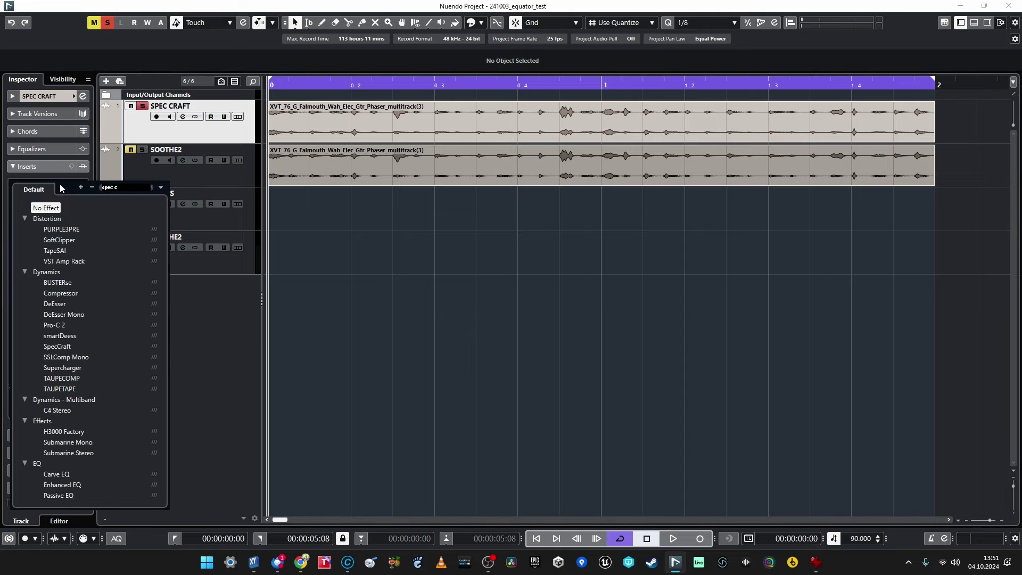
# Insert SpecCraft on the SPEC CRAFT track and lower its threshold to about -49.9 dB while auditioning the loop
pyautogui.press('Return')
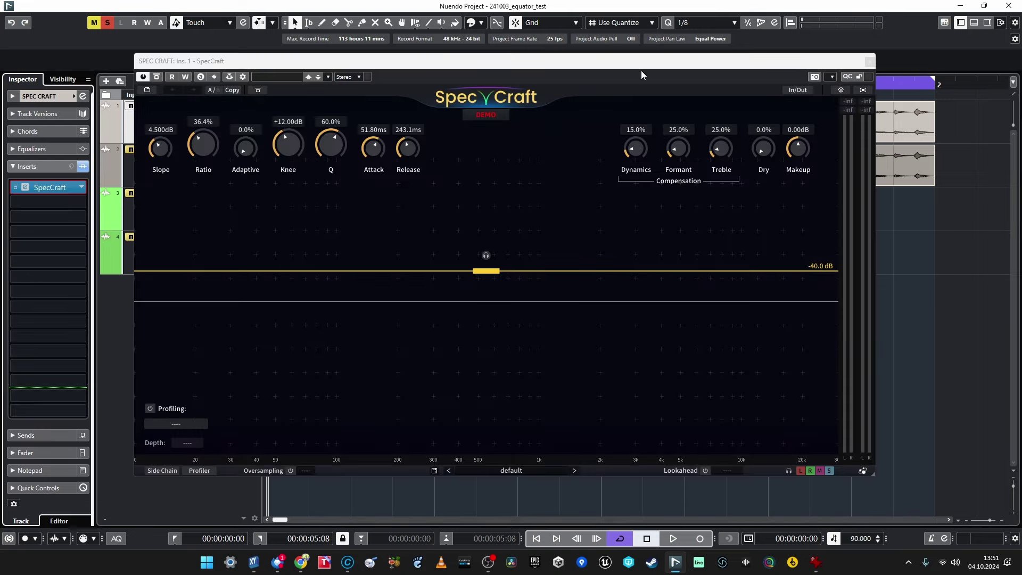
pyautogui.moveTo(642, 70); pyautogui.dragTo(633, 139)
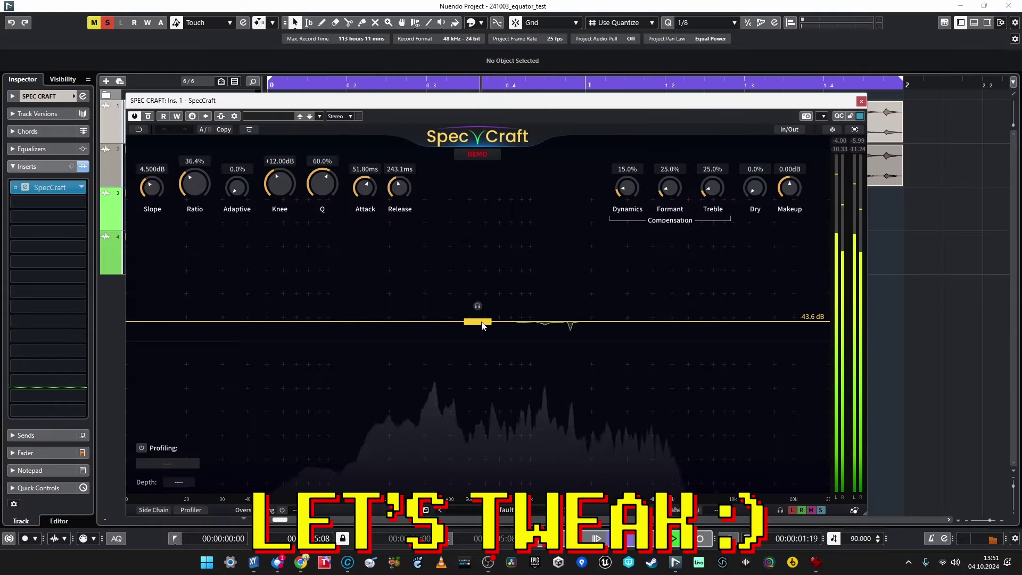
pyautogui.moveTo(484, 326)
pyautogui.mouseDown()
pyautogui.moveTo(482, 213)
pyautogui.moveTo(486, 459)
pyautogui.moveTo(487, 336)
pyautogui.mouseUp()
pyautogui.press('space')
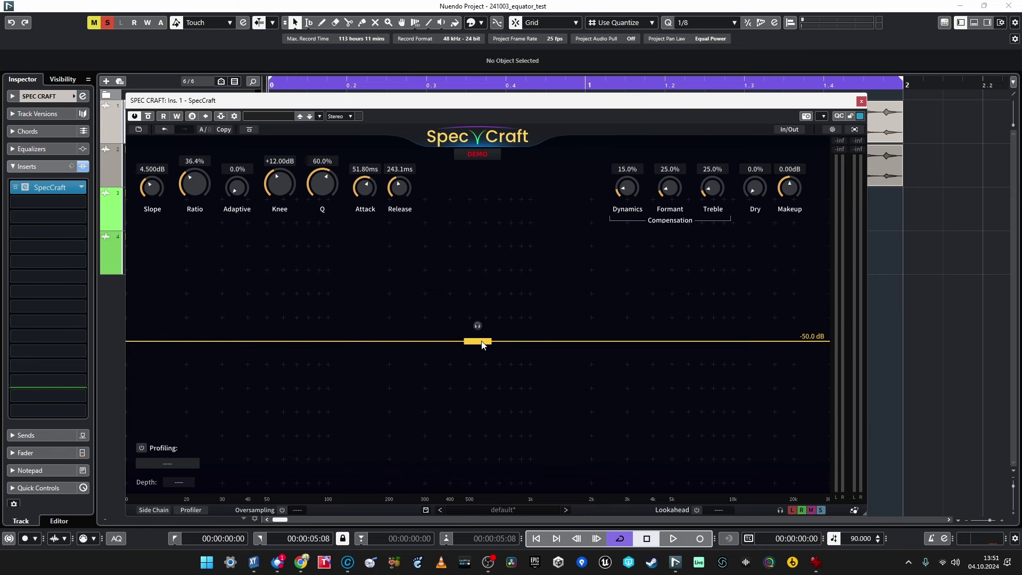
pyautogui.press('space')
pyautogui.moveTo(482, 345)
pyautogui.mouseDown()
pyautogui.moveTo(475, 402)
pyautogui.moveTo(466, 242)
pyautogui.moveTo(455, 410)
pyautogui.moveTo(462, 343)
pyautogui.moveTo(458, 381)
pyautogui.moveTo(477, 368)
pyautogui.moveTo(479, 345)
pyautogui.mouseUp()
pyautogui.press('space')
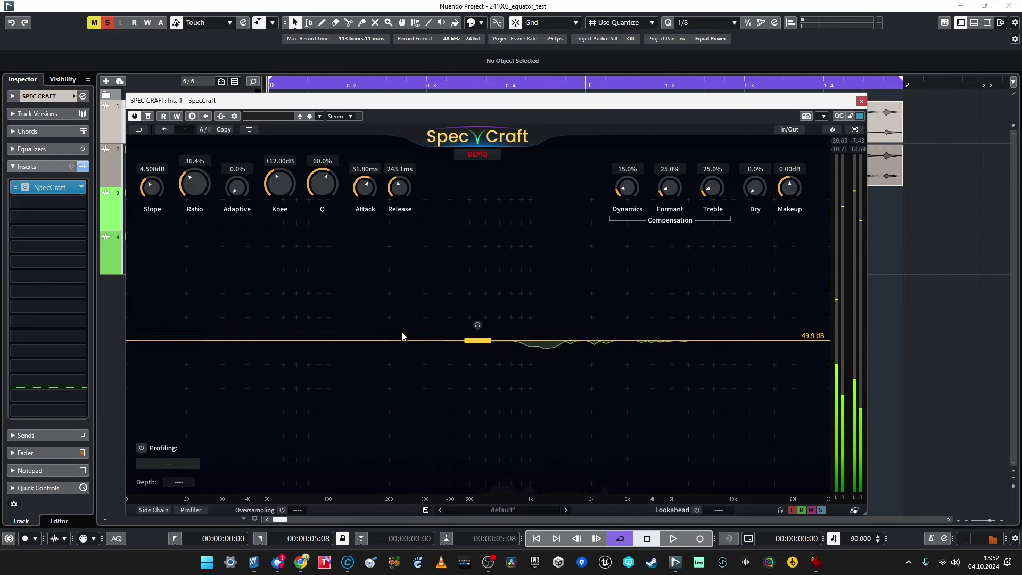
# Add a narrow band at about 1.2 kHz with a strength of about 84%, auditioning it during playback
pyautogui.press('space')
pyautogui.moveTo(396, 343); pyautogui.dragTo(546, 225)
pyautogui.scroll(-3, 545, 225)
pyautogui.scroll(10, 546, 226)
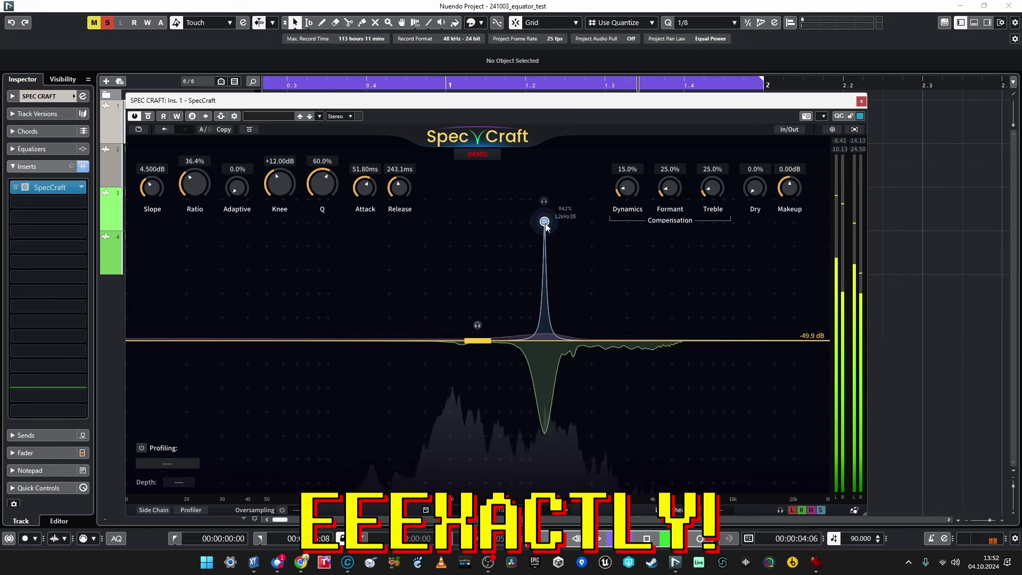
pyautogui.press('space')
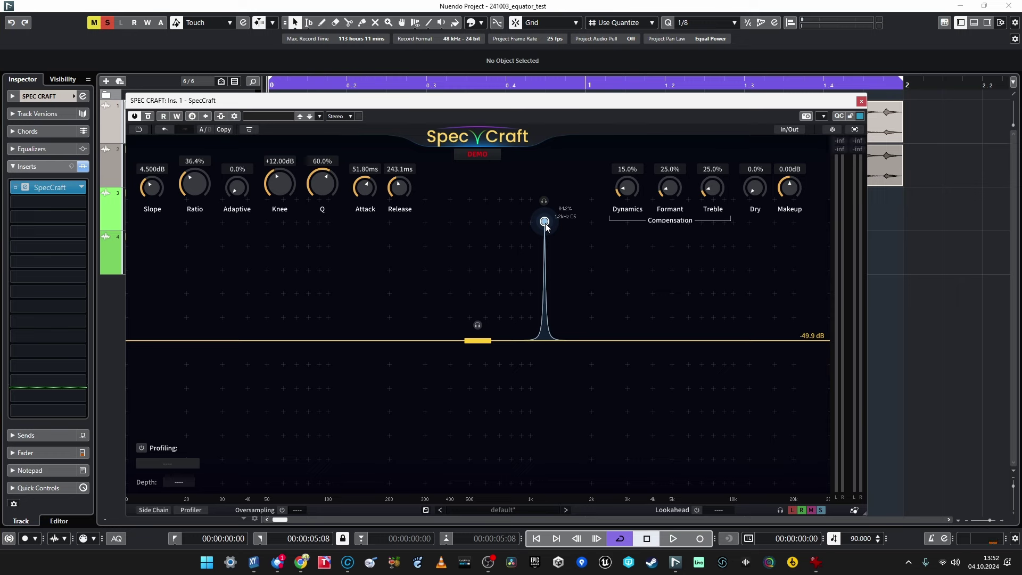
# Widen the 1.2 kHz band and raise its strength to about 98% while the loop plays
pyautogui.press('space')
pyautogui.scroll(-4, 545, 226)
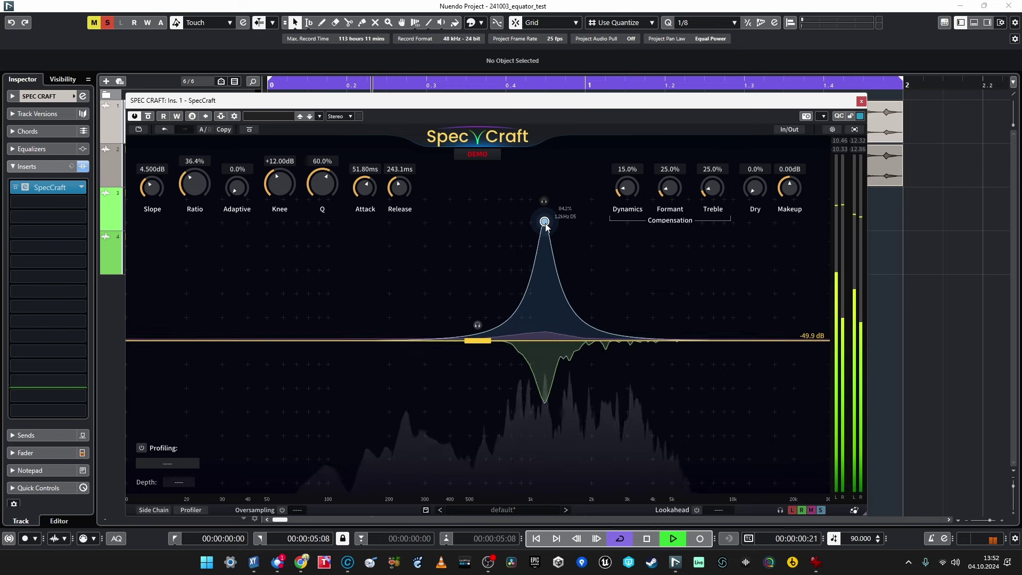
pyautogui.moveTo(546, 226)
pyautogui.mouseDown()
pyautogui.moveTo(546, 238)
pyautogui.moveTo(545, 206)
pyautogui.mouseUp()
pyautogui.scroll(6, 545, 207)
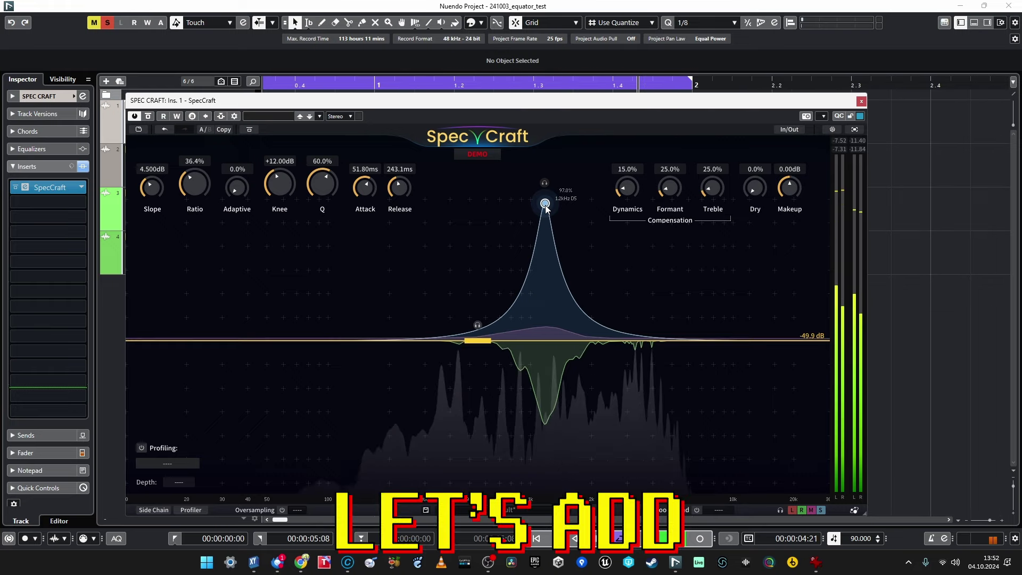
# Add a second, moderately narrow band at about 332 Hz with a strength of about 46%
pyautogui.moveTo(424, 339); pyautogui.dragTo(434, 284)
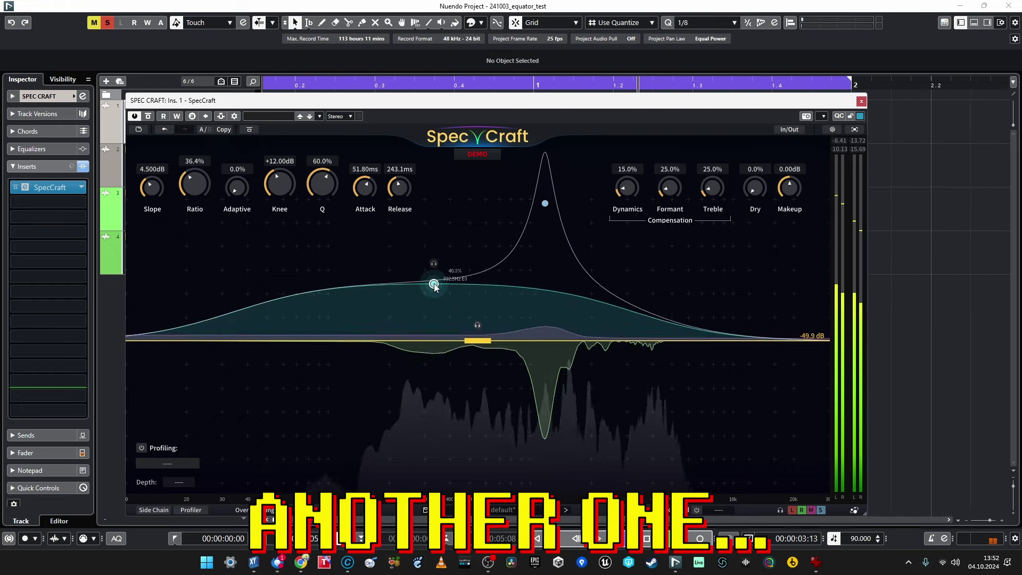
pyautogui.scroll(5, 434, 284)
pyautogui.scroll(-5, 434, 285)
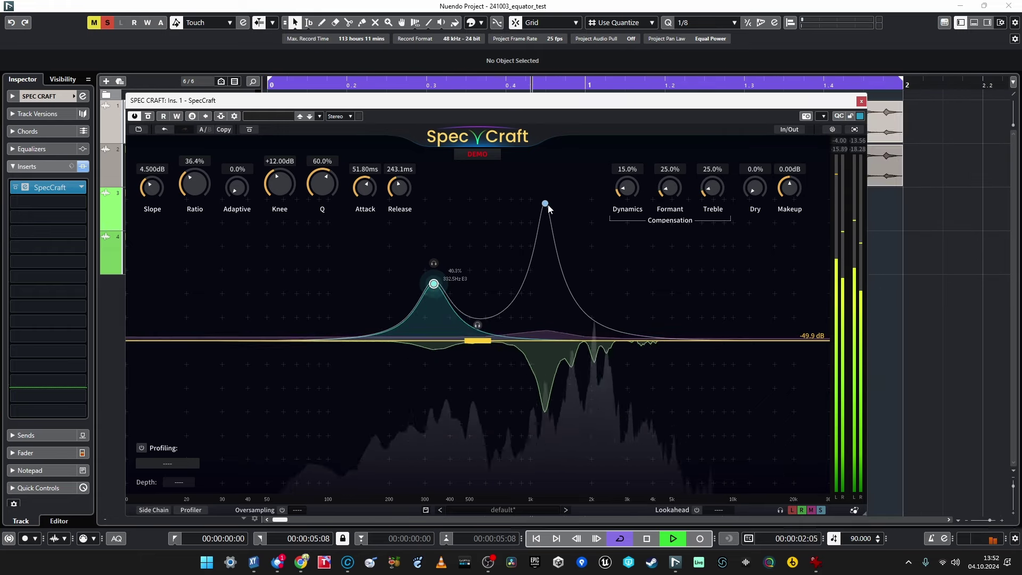
# Lower the threshold to about -50.7 dB and raise the ratio to about 55.8% during playback
pyautogui.press('space')
pyautogui.press('space')
pyautogui.moveTo(478, 345); pyautogui.dragTo(456, 344)
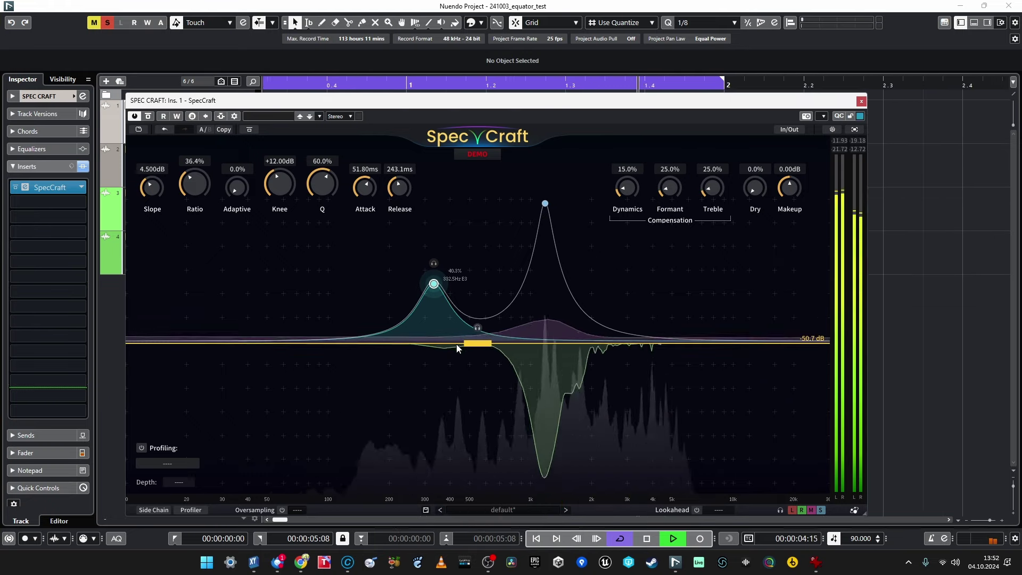
pyautogui.press('space')
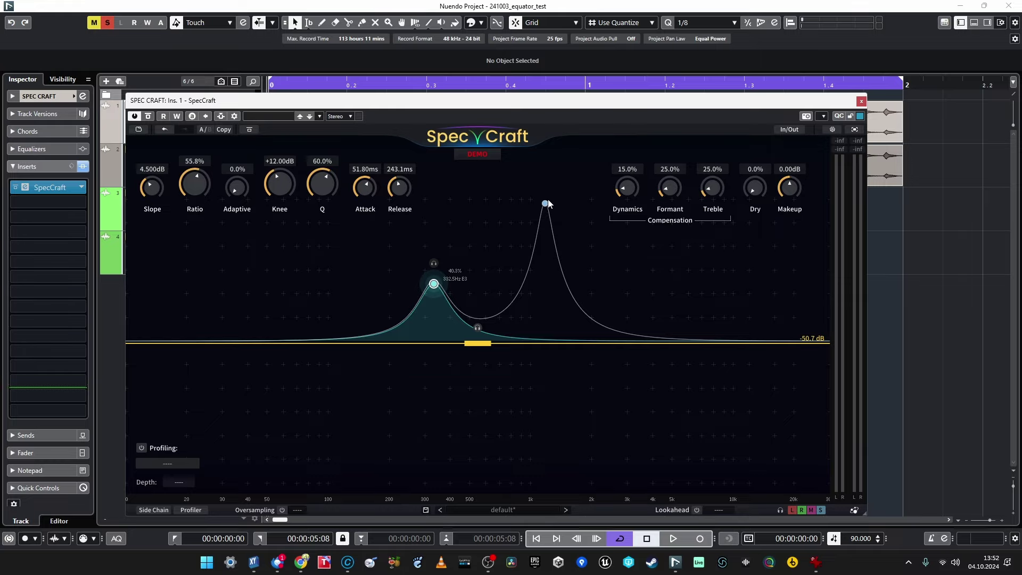
# Set the ratio to about 42.9% and the slope to 12 dB, comparing the slope against 0 dB during playback
pyautogui.click(545, 203)
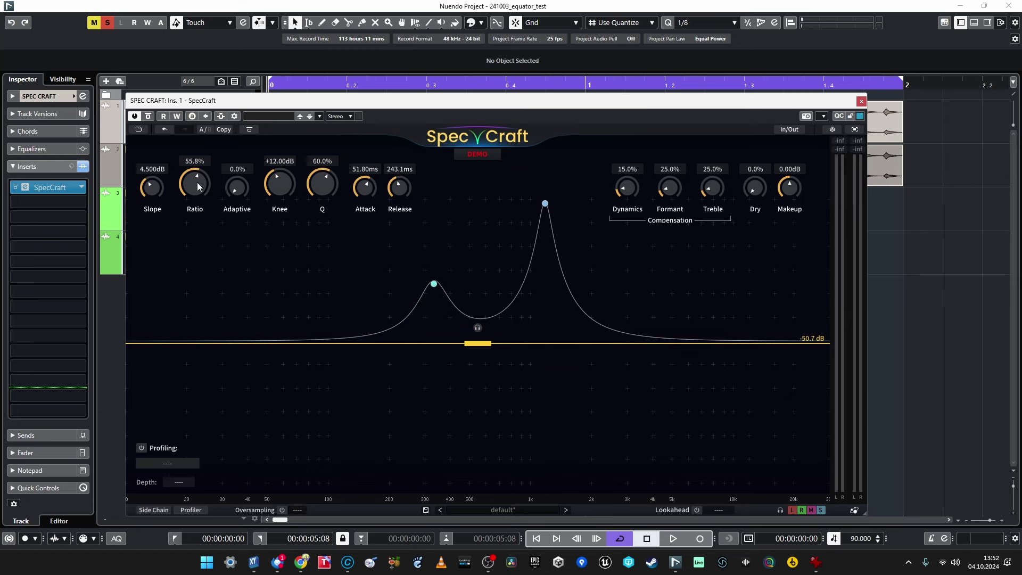
pyautogui.moveTo(196, 182)
pyautogui.moveTo(198, 186); pyautogui.dragTo(154, 184)
pyautogui.press('space')
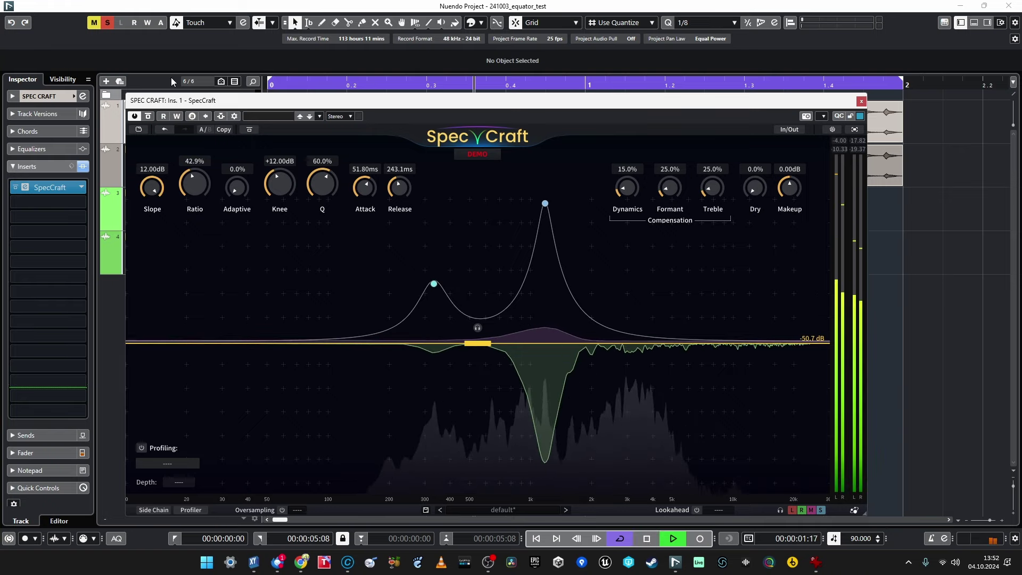
pyautogui.doubleClick(153, 187)
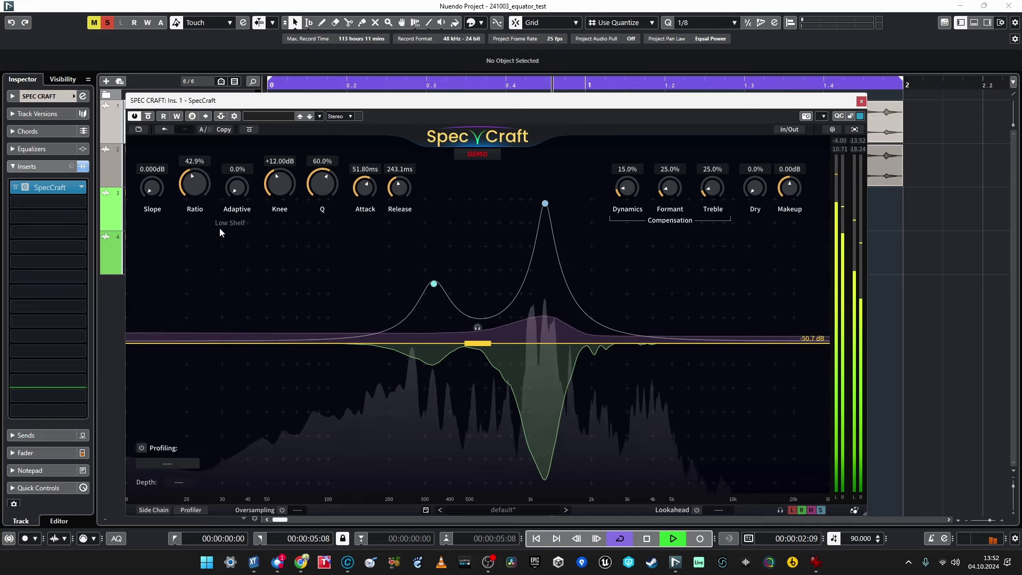
pyautogui.moveTo(167, 186); pyautogui.dragTo(142, 59)
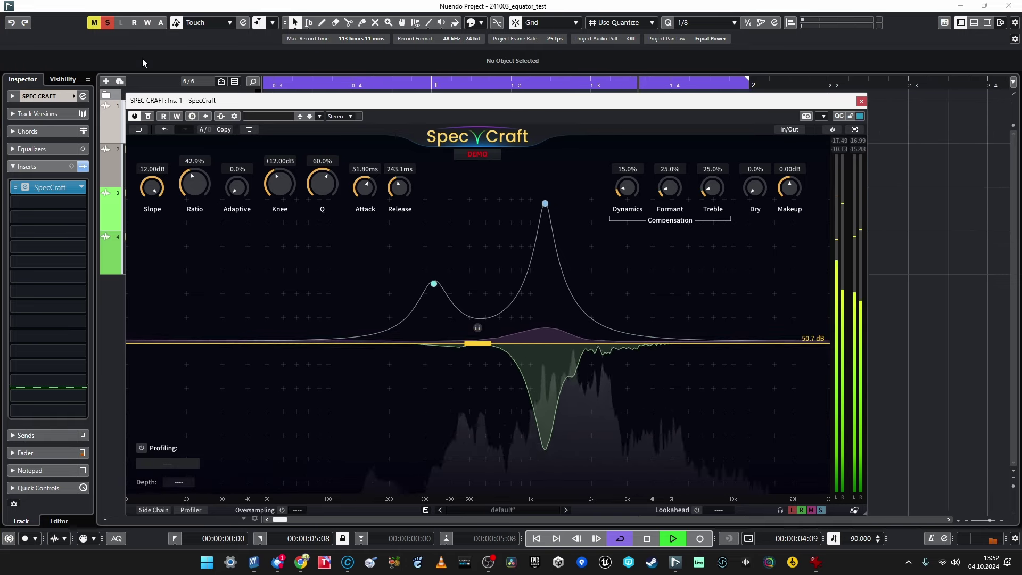
# Push the ratio to 100% to audition extreme reduction, and readjust the threshold to about -49.5 dB
pyautogui.moveTo(185, 216); pyautogui.dragTo(200, 136)
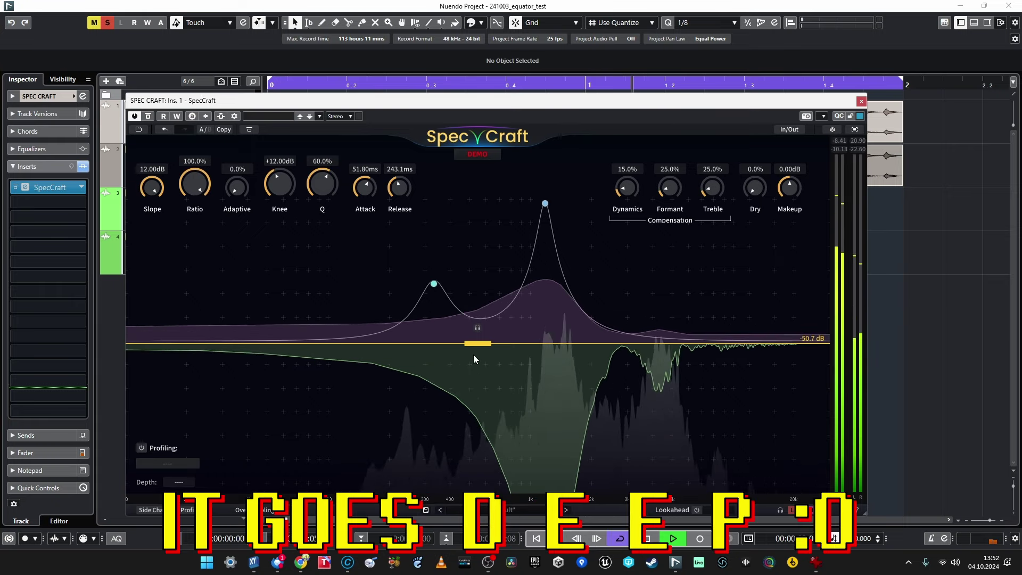
pyautogui.moveTo(474, 344); pyautogui.dragTo(474, 402)
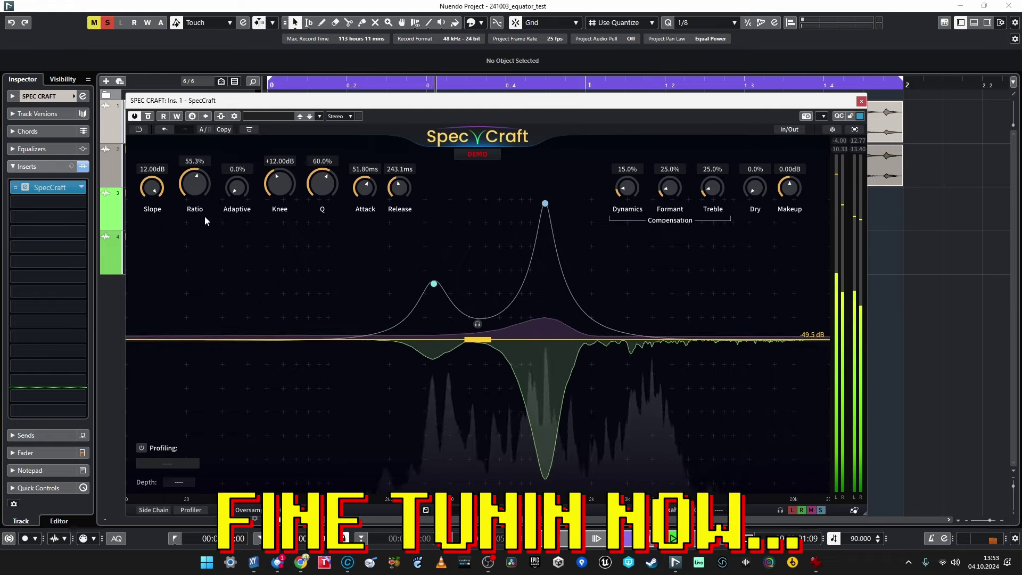
# Try a high Adaptive amount and settle it at about 26.8%, with the ratio at about 37.8%
pyautogui.moveTo(236, 187); pyautogui.dragTo(253, 91)
pyautogui.press('space')
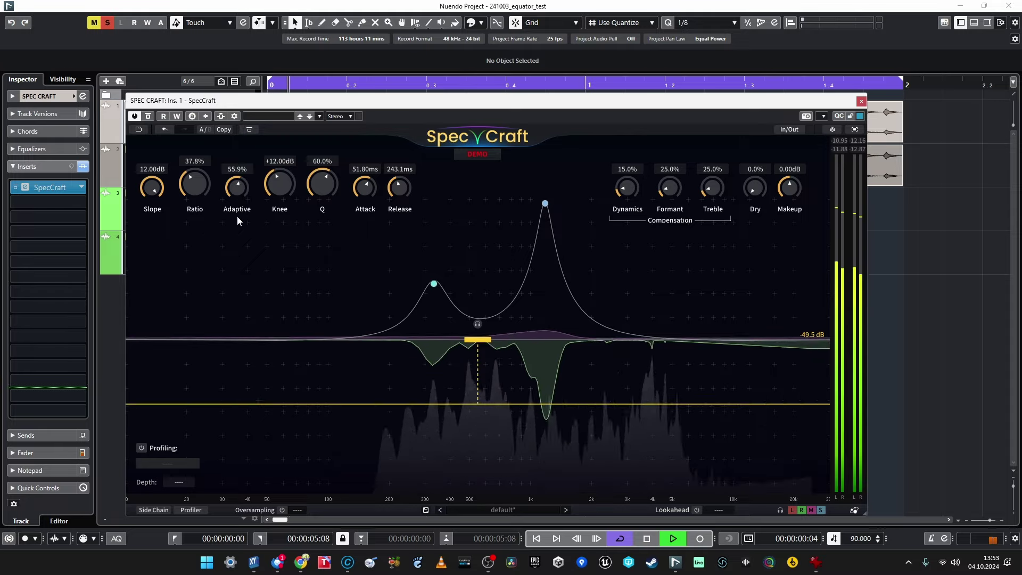
pyautogui.moveTo(237, 229); pyautogui.dragTo(237, 238)
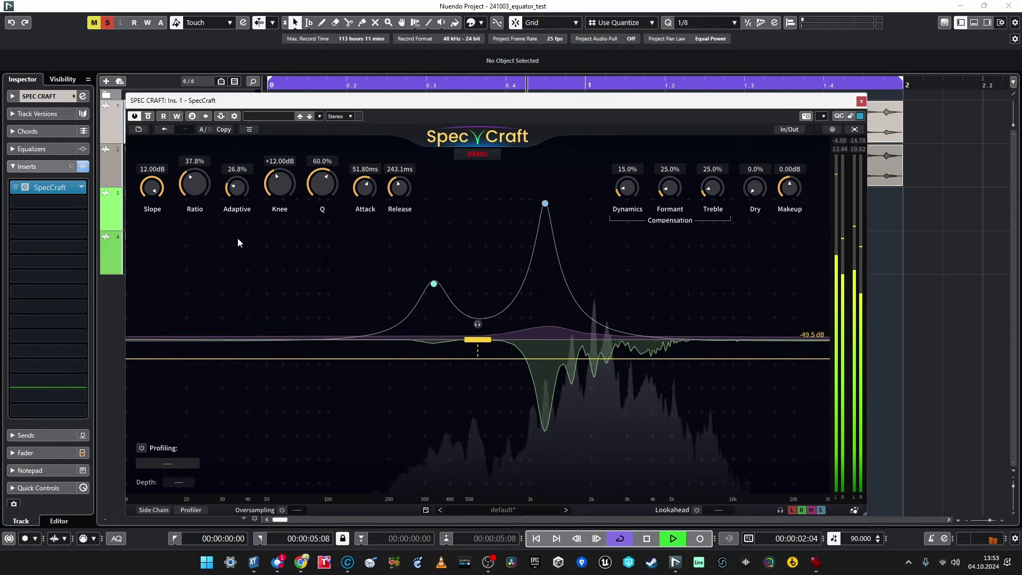
# Compare the minimum and maximum knee by ear and set it to +72 dB
pyautogui.moveTo(280, 190); pyautogui.dragTo(290, 71)
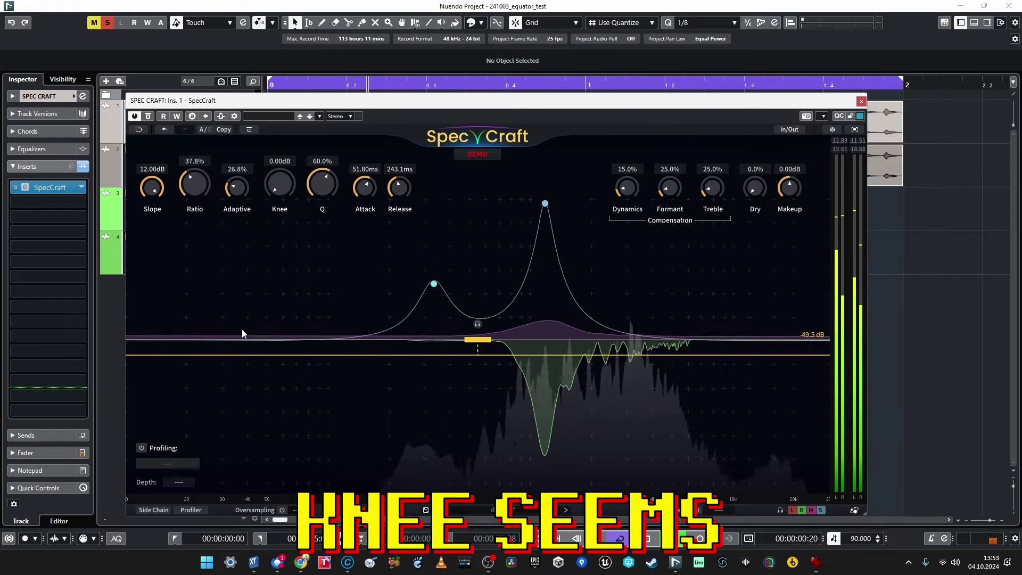
pyautogui.moveTo(280, 185); pyautogui.dragTo(280, 47)
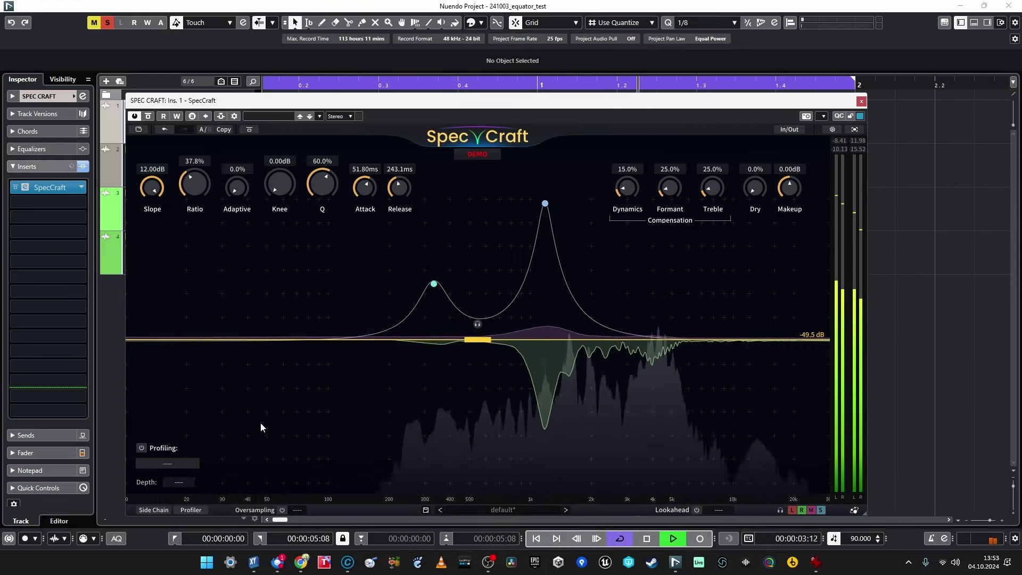
pyautogui.moveTo(280, 183); pyautogui.dragTo(280, 133)
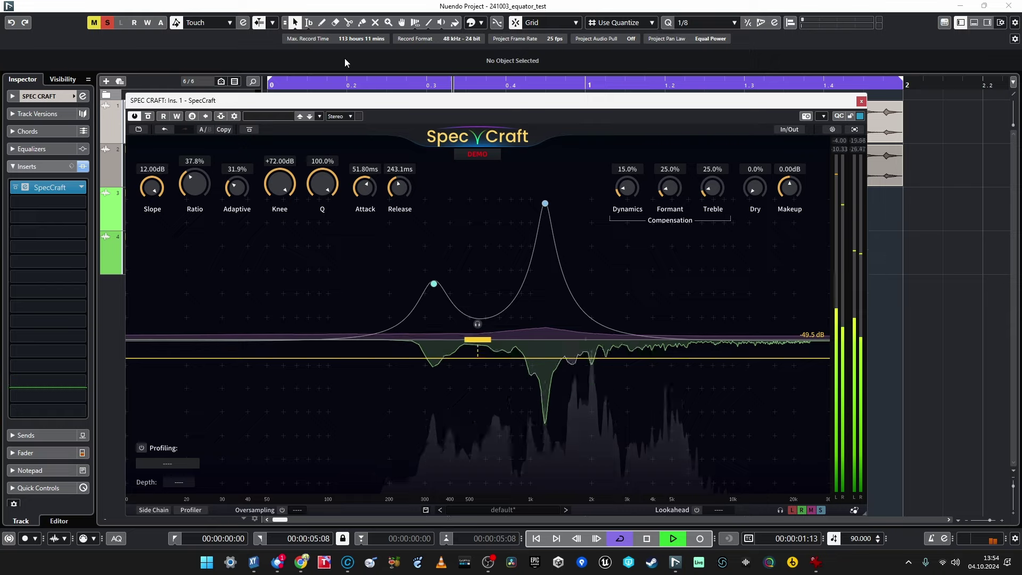
# Set Q to 100%, attack to 0 ms and release to about 304 ms, auditioning the 2.50 s release on the way
pyautogui.moveTo(323, 186); pyautogui.dragTo(341, 121)
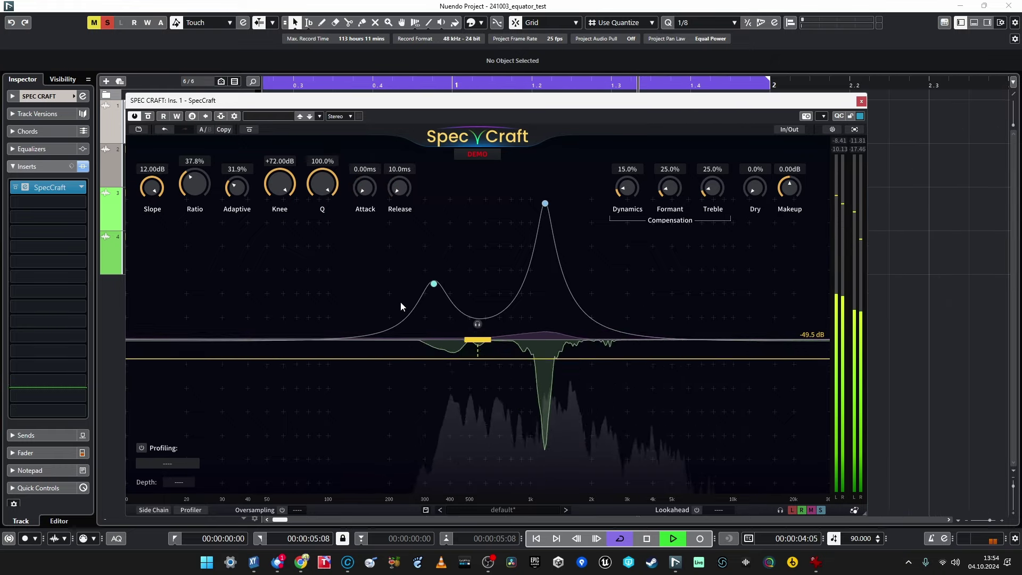
pyautogui.moveTo(398, 193); pyautogui.dragTo(430, 23)
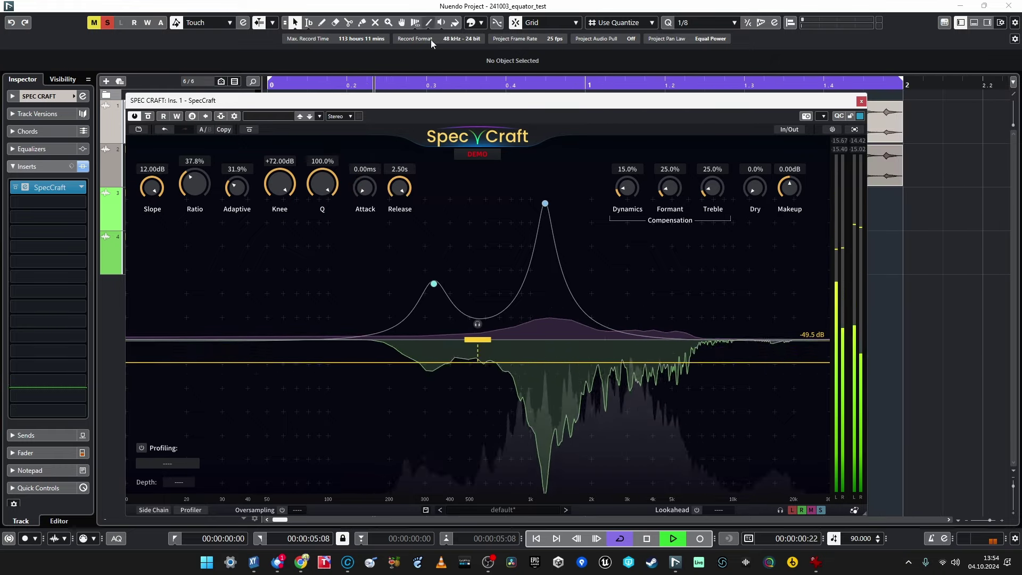
pyautogui.moveTo(402, 193); pyautogui.dragTo(403, 235)
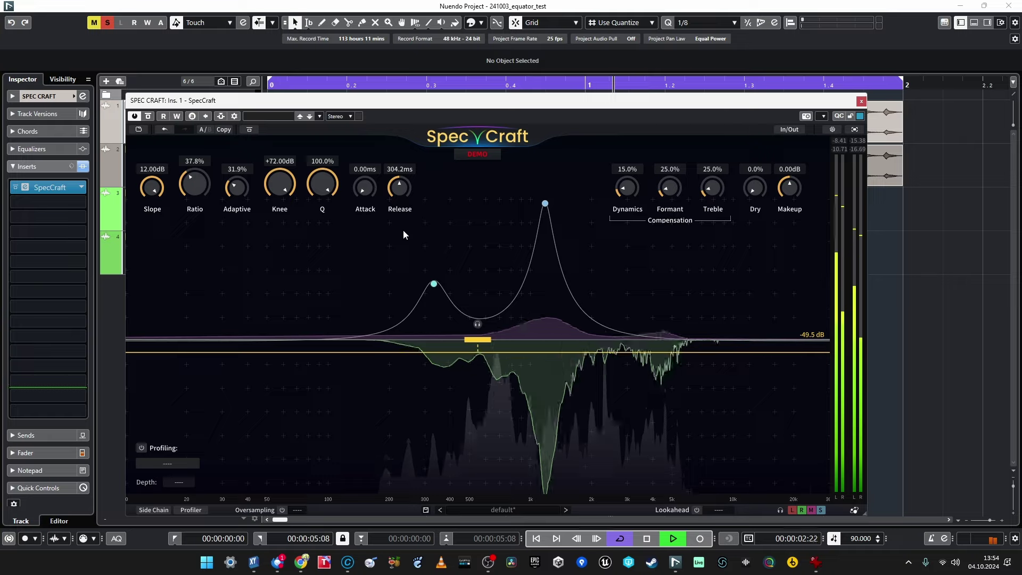